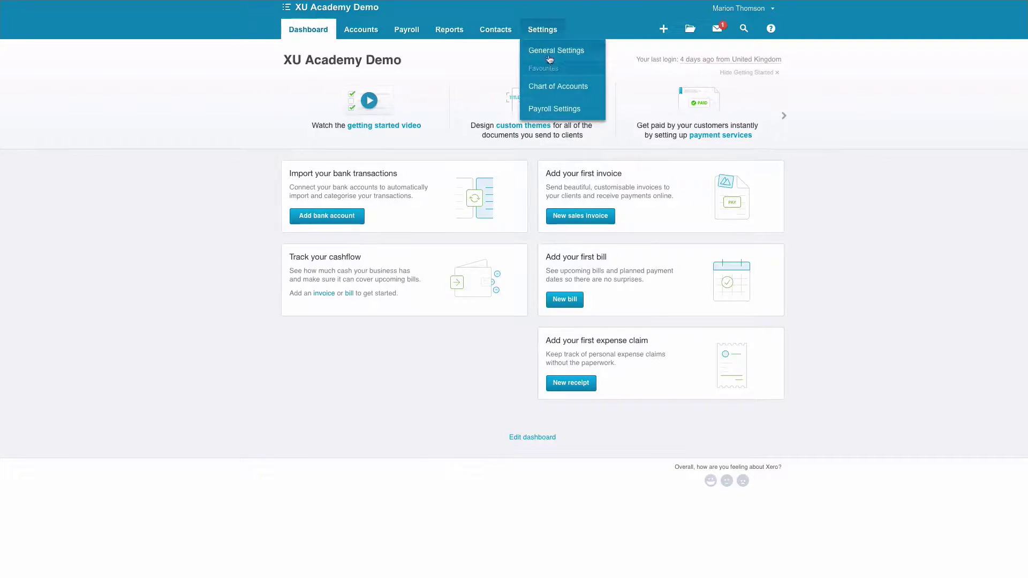
Go from General Settings to Organisation Settings and scroll through the Basic Information form
{"action": "left_click", "coordinate": [549, 54]}
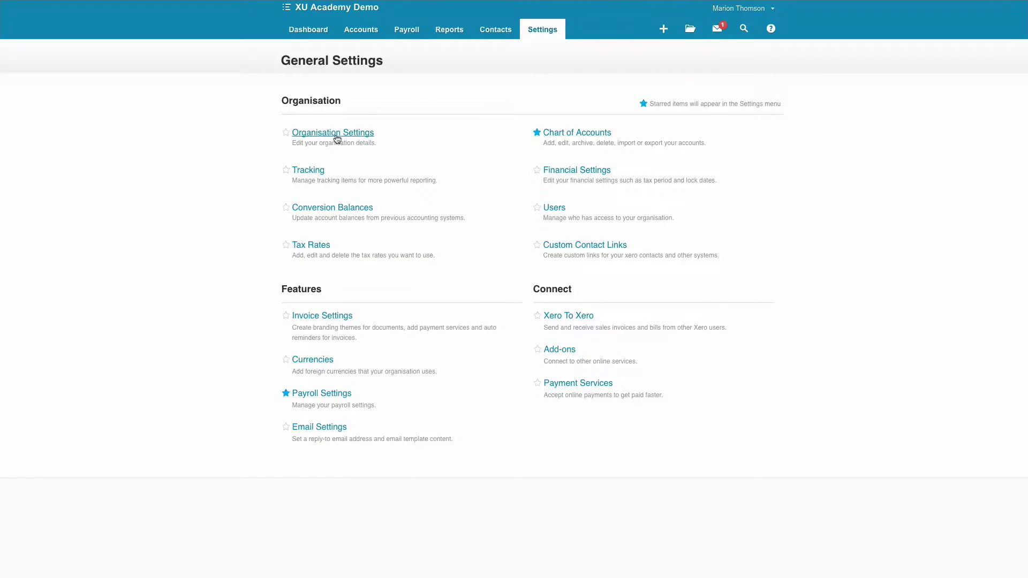
{"action": "left_click", "coordinate": [337, 134]}
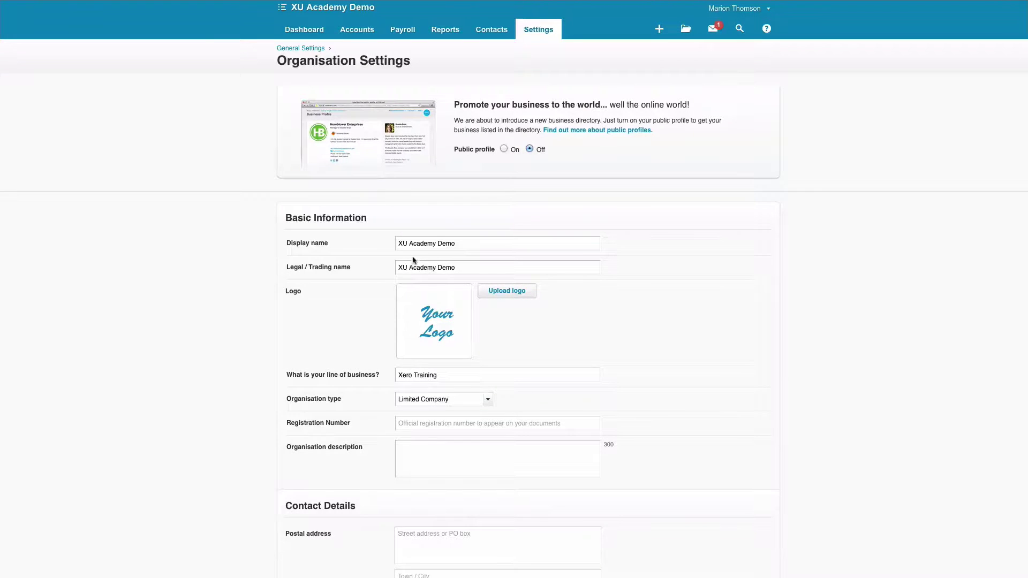
{"action": "scroll", "coordinate": [419, 249], "scroll_direction": "down", "scroll_amount": 3}
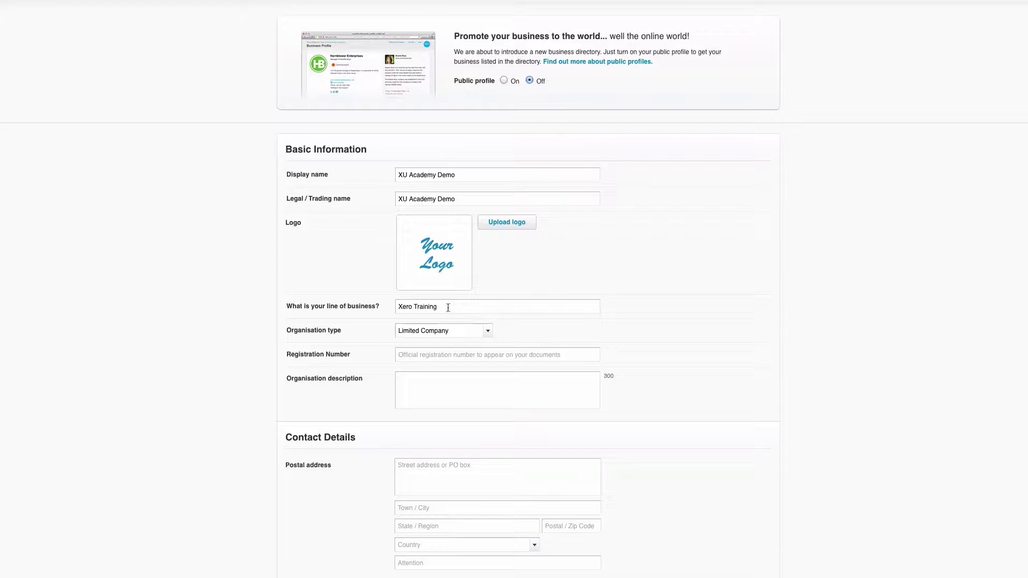
{"action": "scroll", "coordinate": [449, 308], "scroll_direction": "down", "scroll_amount": 2}
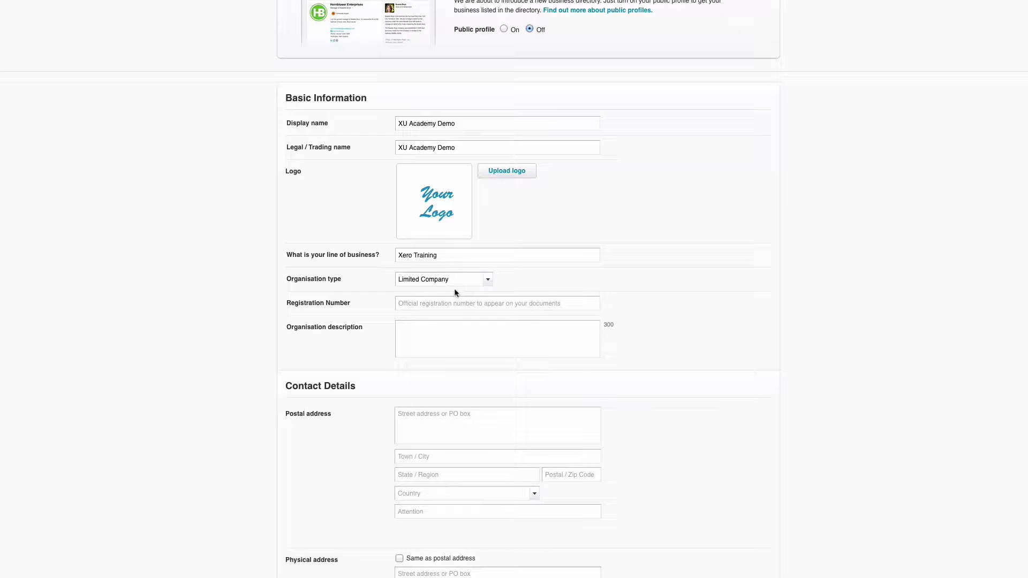
Enter registration number 12345123 and postal address 123 High Street, Amberville, then save
{"action": "left_click", "coordinate": [415, 306]}
{"action": "type", "text": "12345123"}
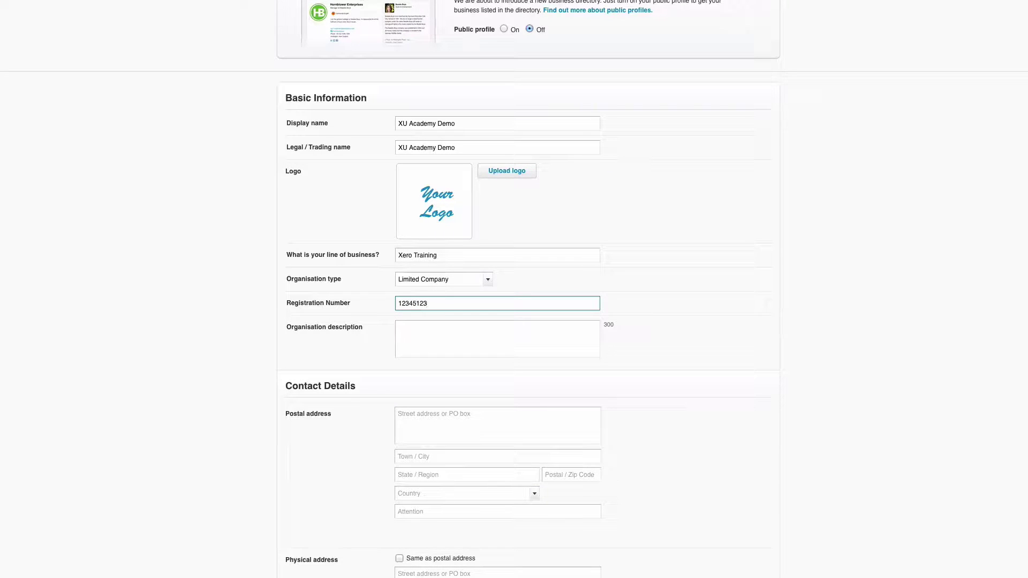
{"action": "scroll", "coordinate": [416, 335], "scroll_direction": "down", "scroll_amount": 3}
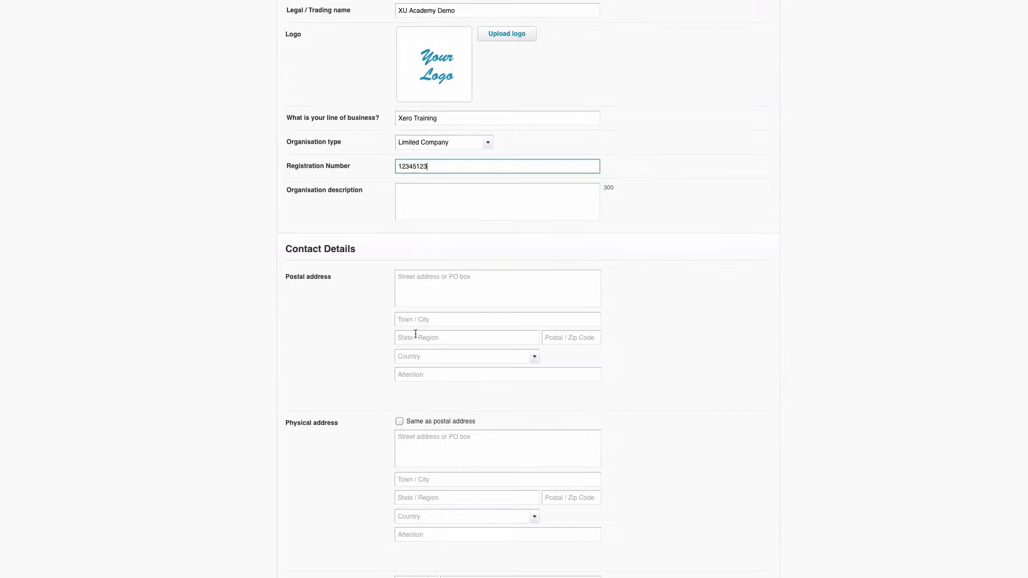
{"action": "left_click", "coordinate": [408, 289]}
{"action": "type", "text": "123"}
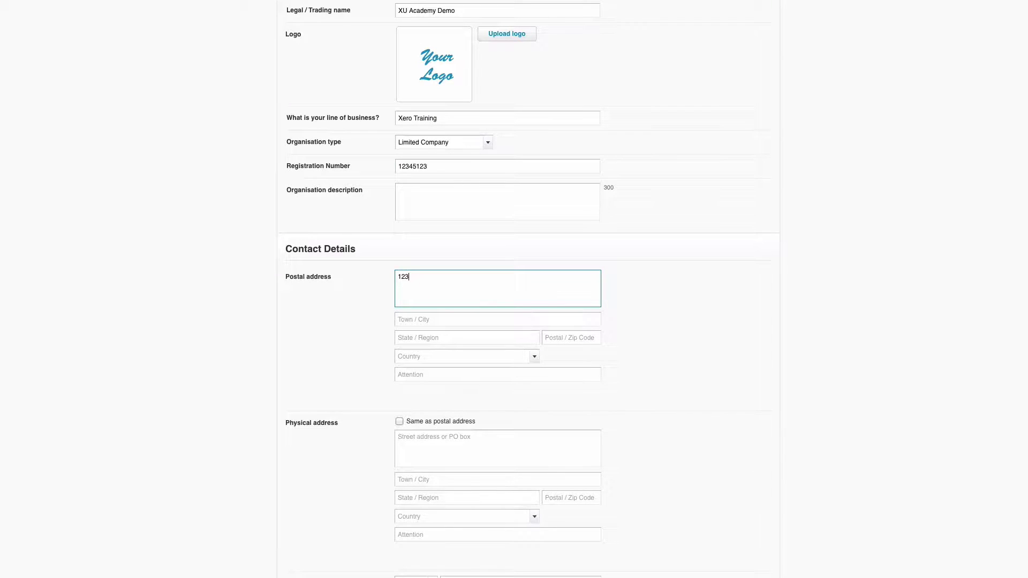
{"action": "type", "text": " High Street"}
{"action": "left_click", "coordinate": [409, 320]}
{"action": "type", "text": "Amberv"}
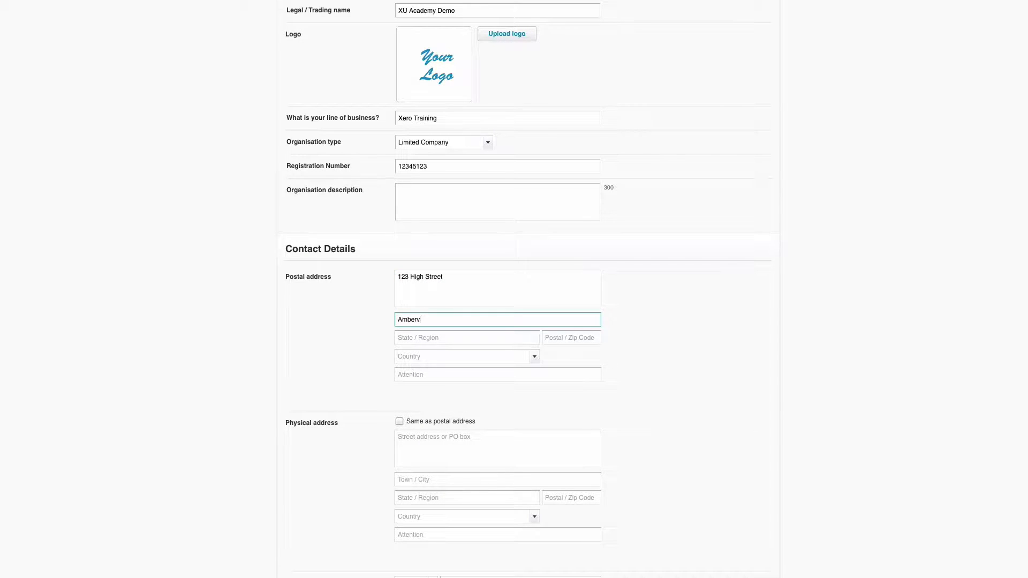
{"action": "type", "text": "ille"}
{"action": "scroll", "coordinate": [458, 353], "scroll_direction": "down", "scroll_amount": 4}
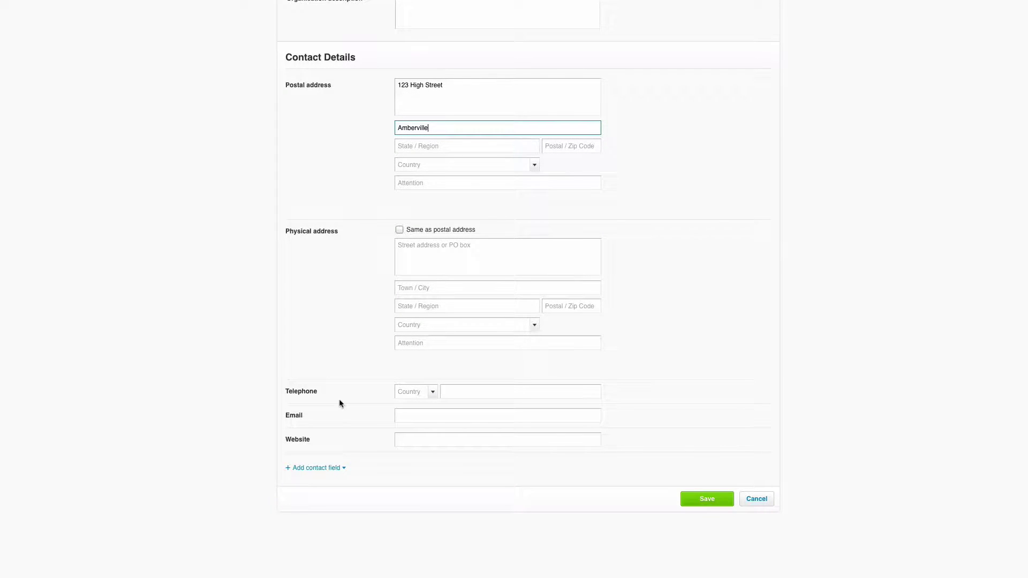
{"action": "left_click", "coordinate": [708, 500]}
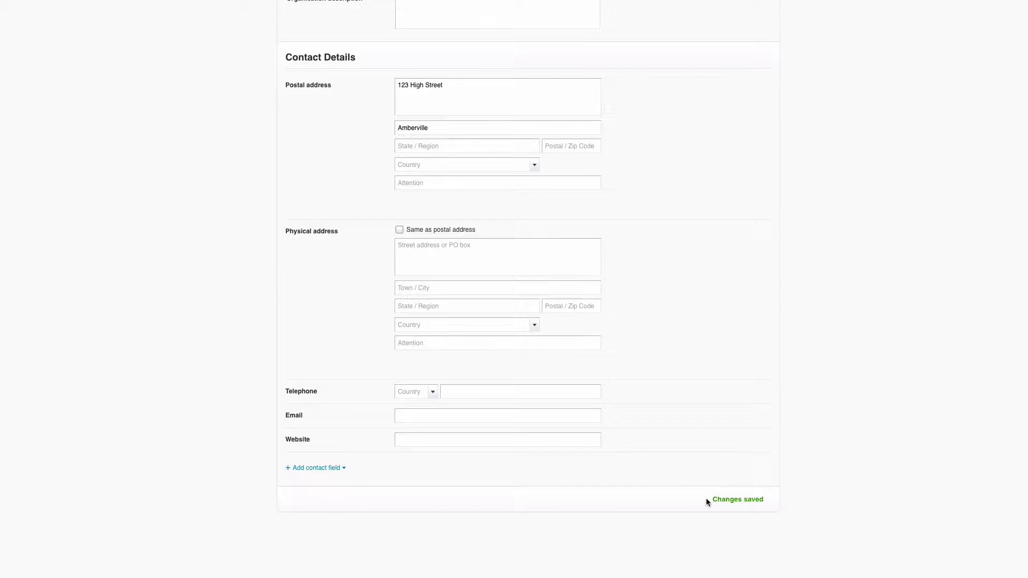
{"action": "scroll", "coordinate": [562, 359], "scroll_direction": "up", "scroll_amount": 10}
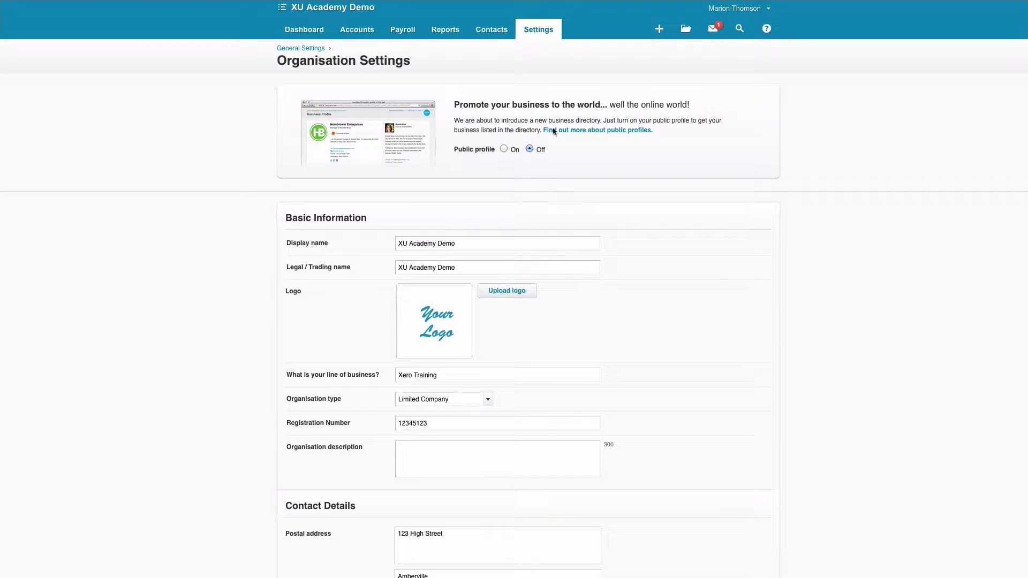
Go from the General Settings list to the Financial Settings page
{"action": "left_click", "coordinate": [540, 55]}
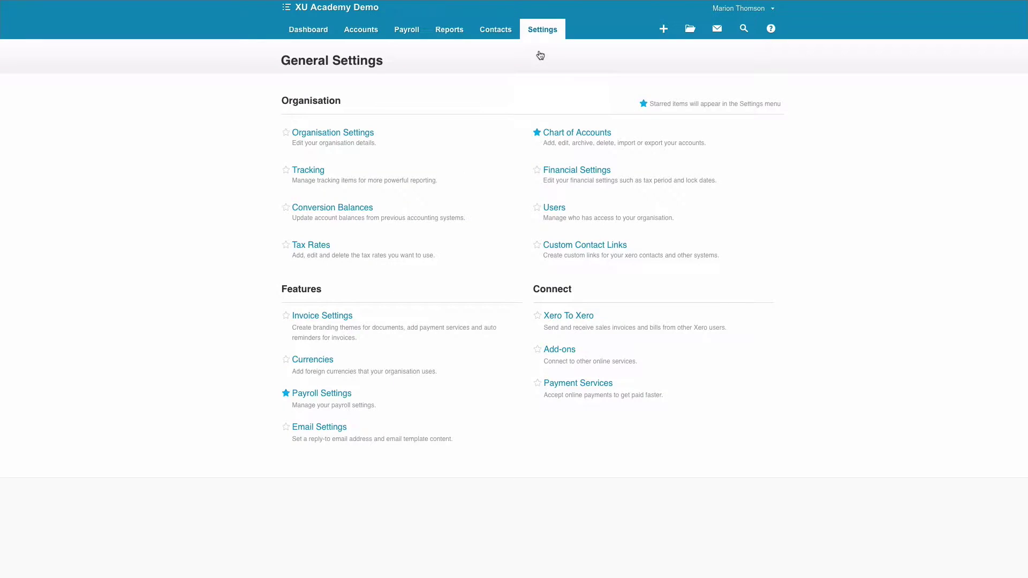
{"action": "left_click", "coordinate": [590, 174]}
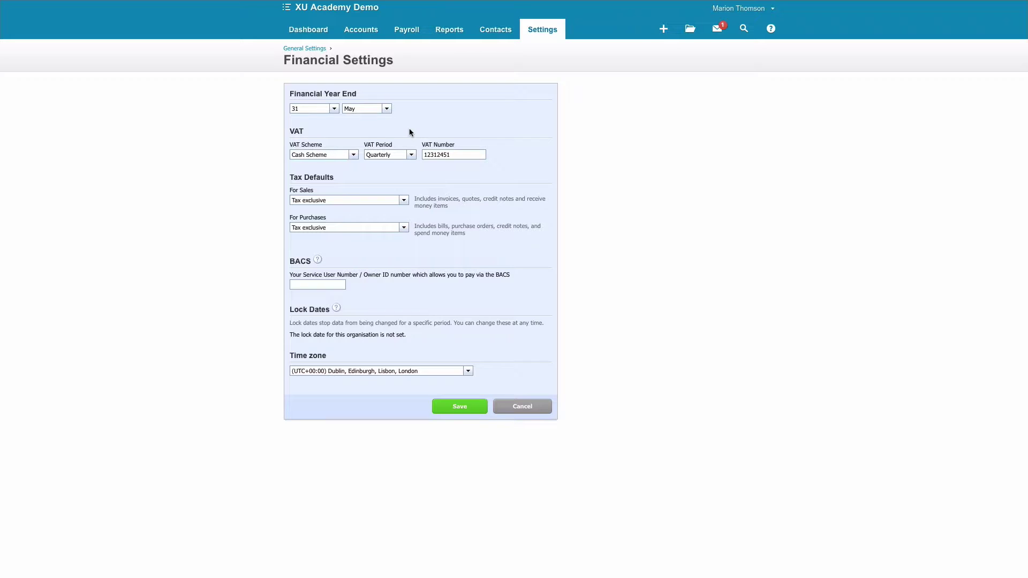
{"action": "left_click", "coordinate": [354, 156]}
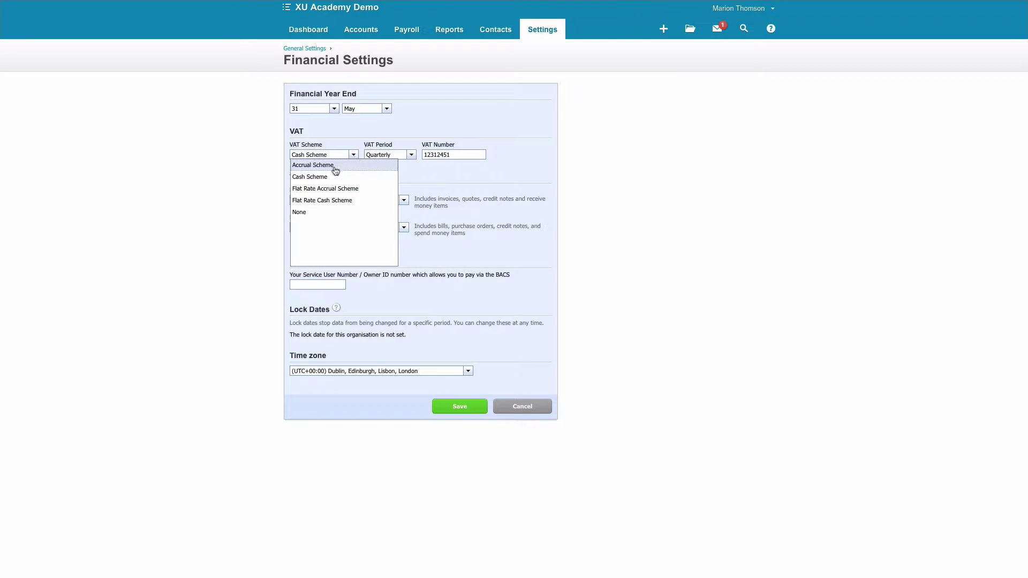
{"action": "left_click", "coordinate": [333, 168]}
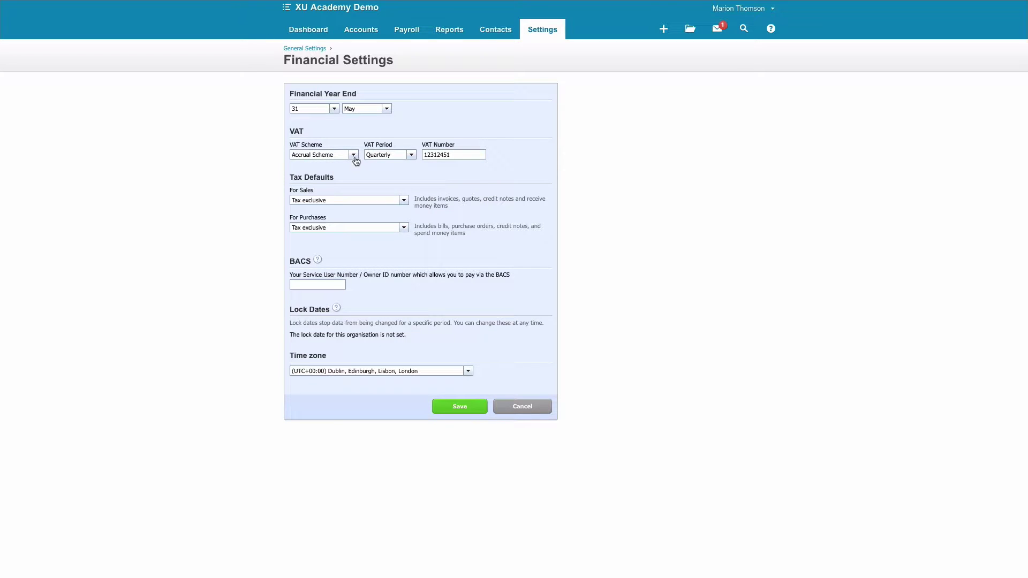
{"action": "left_click", "coordinate": [354, 157]}
{"action": "left_click", "coordinate": [330, 179]}
{"action": "left_click", "coordinate": [413, 157]}
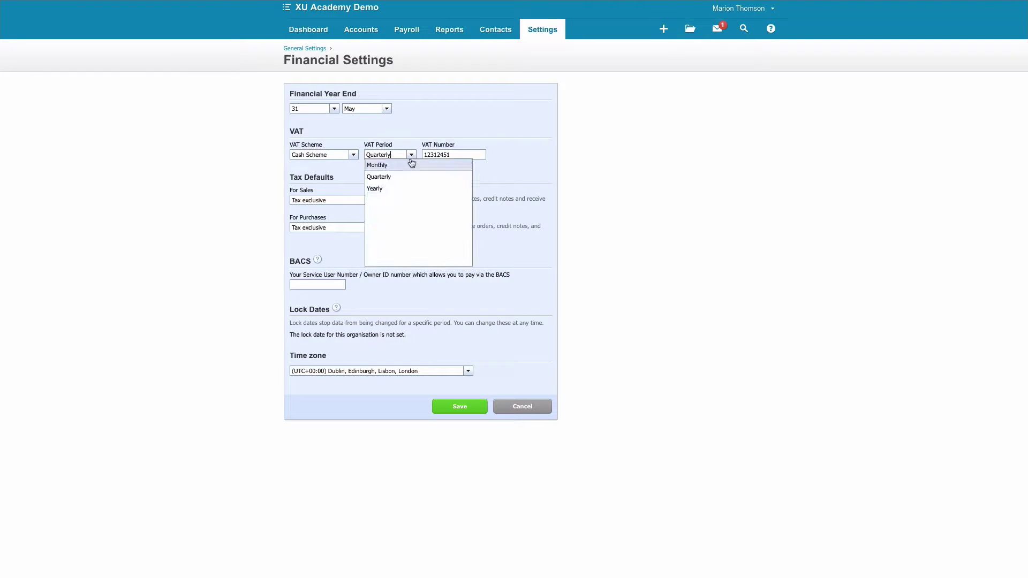
{"action": "left_click", "coordinate": [392, 180]}
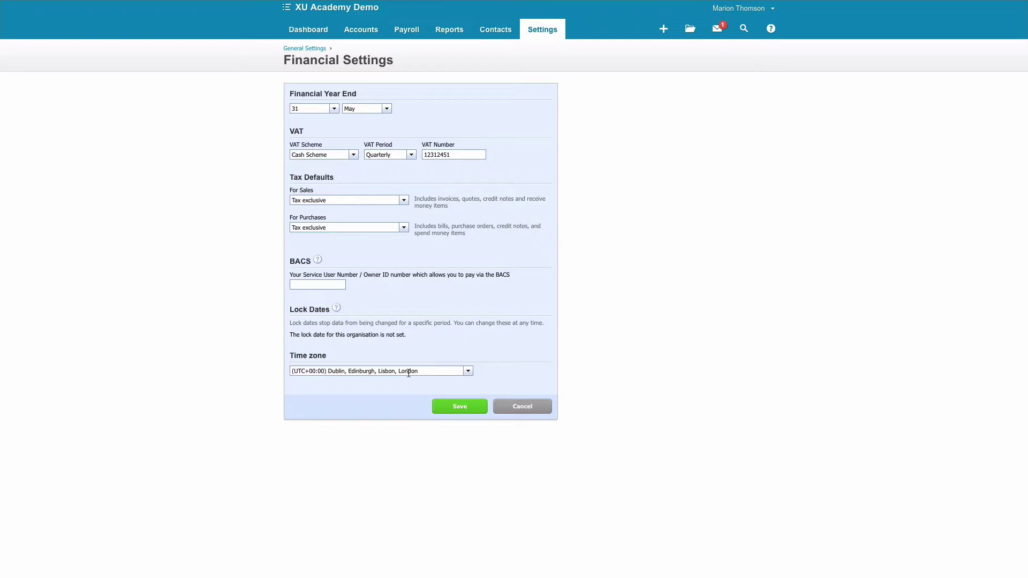
Save the financial settings and return to the General Settings list
{"action": "left_click", "coordinate": [461, 410]}
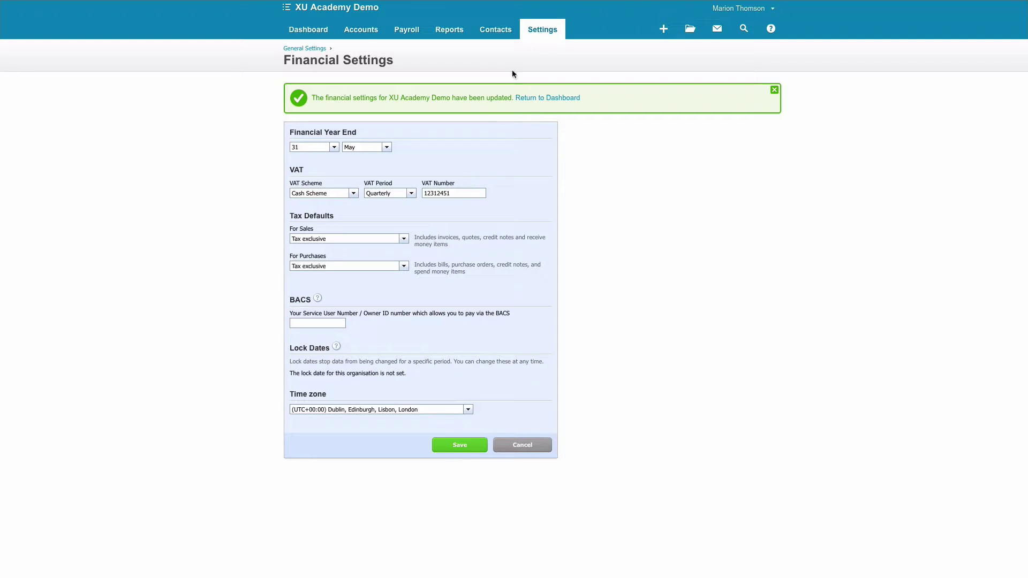
{"action": "left_click", "coordinate": [543, 33]}
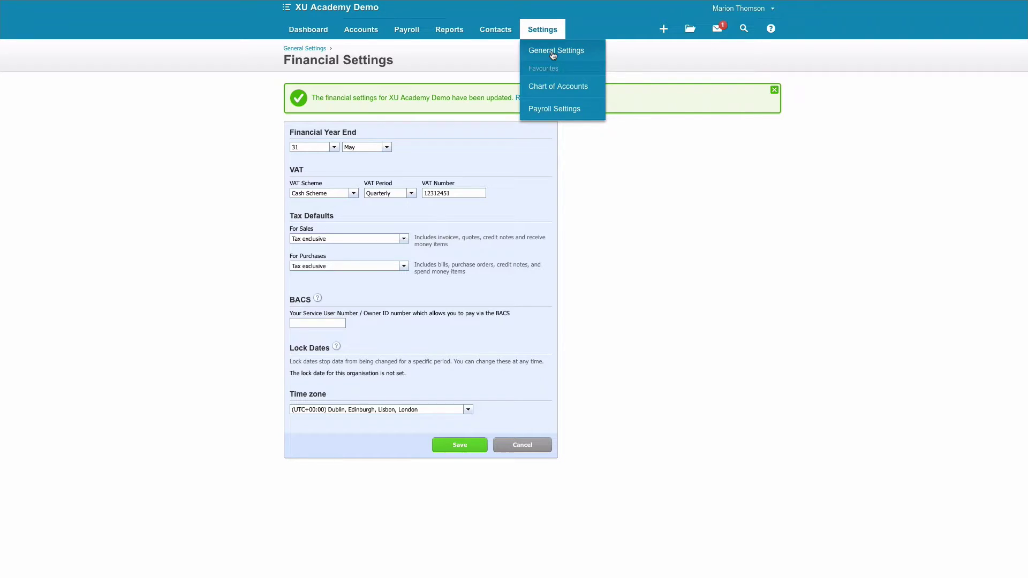
{"action": "left_click", "coordinate": [552, 52]}
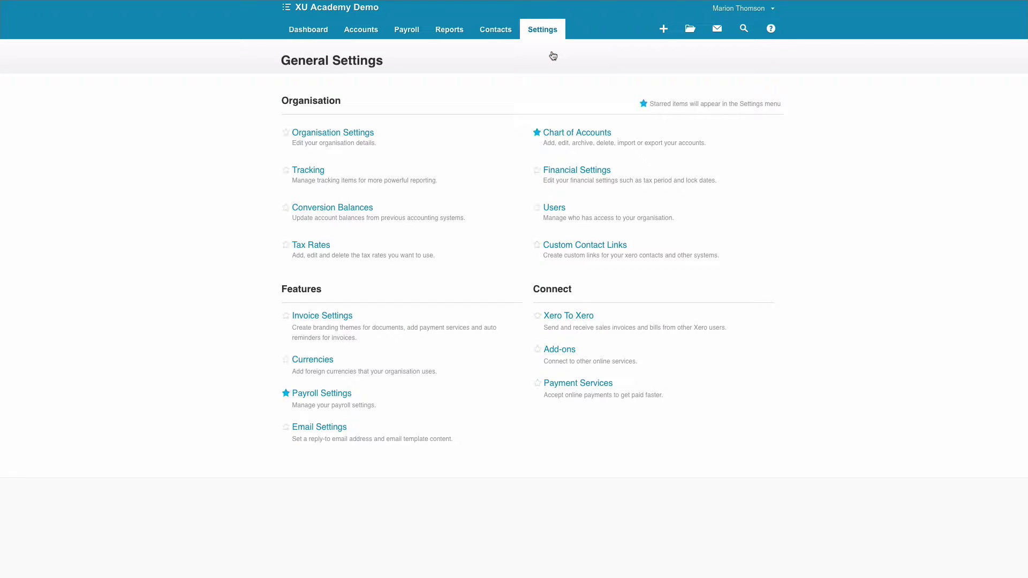
Open Invoice Settings and start editing the Standard branding theme
{"action": "left_click", "coordinate": [339, 321]}
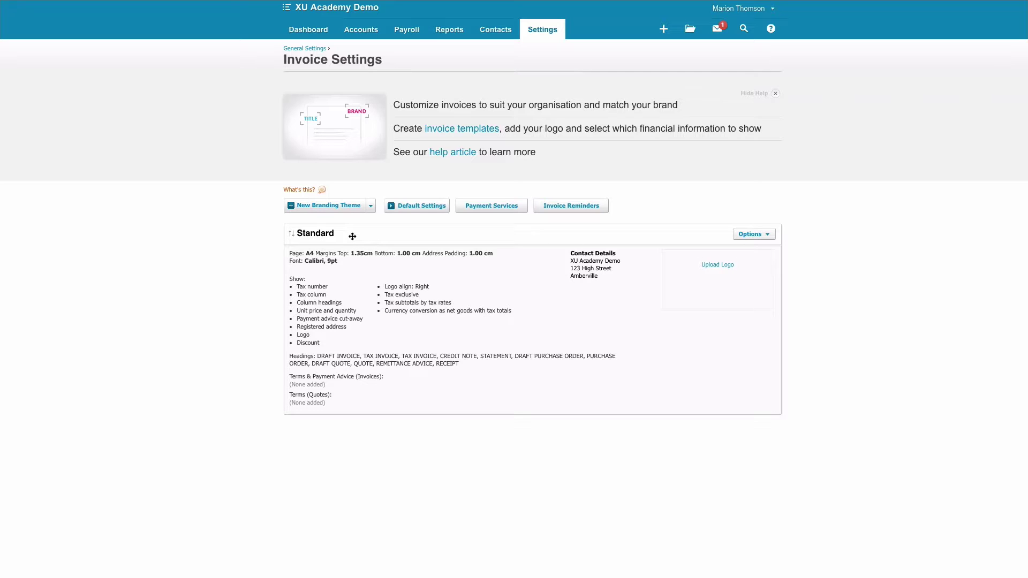
{"action": "left_click", "coordinate": [754, 235]}
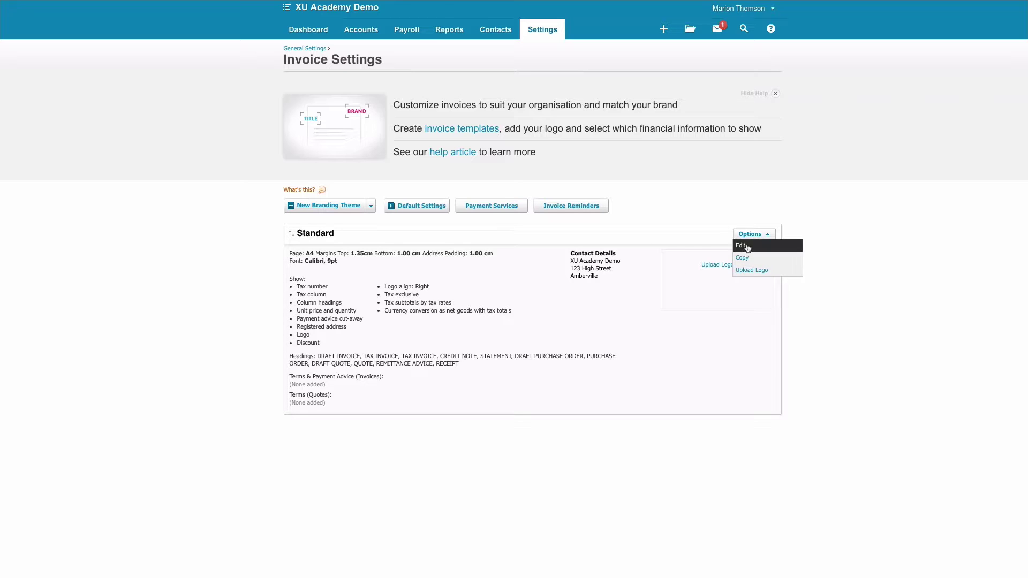
{"action": "left_click", "coordinate": [746, 247]}
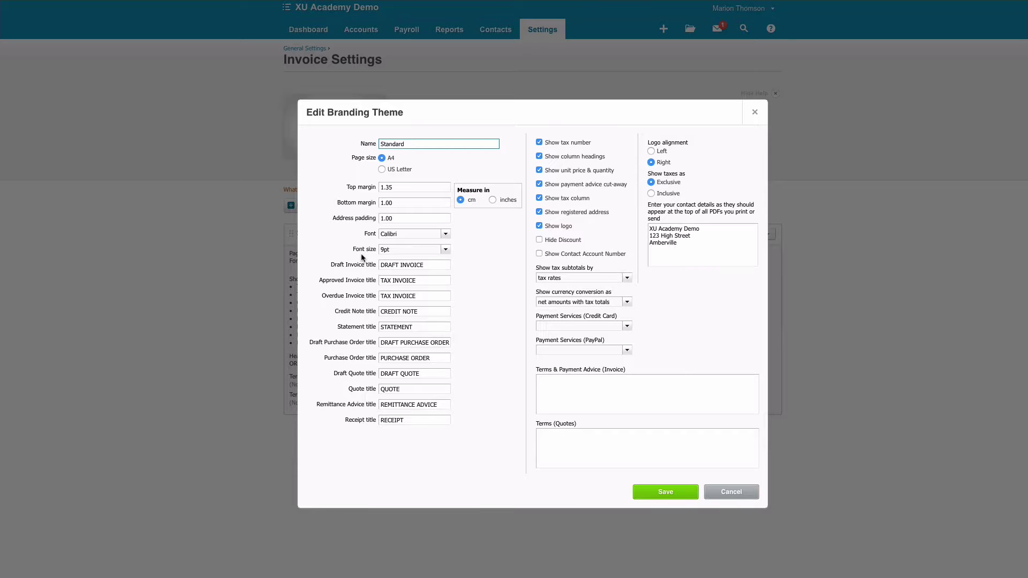
Replace the draft, approved and overdue titles with Draft Invoice, Sales Invoice and Sales Invoice
{"action": "left_click_drag", "start_coordinate": [427, 265], "coordinate": [372, 264]}
{"action": "type", "text": "Draft "}
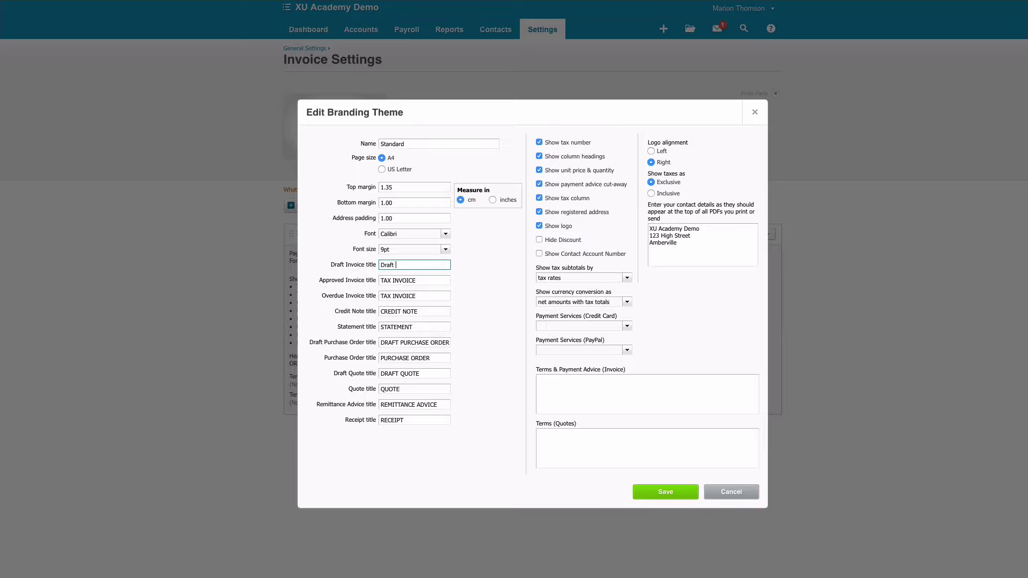
{"action": "type", "text": "Invoice"}
{"action": "left_click", "coordinate": [445, 281]}
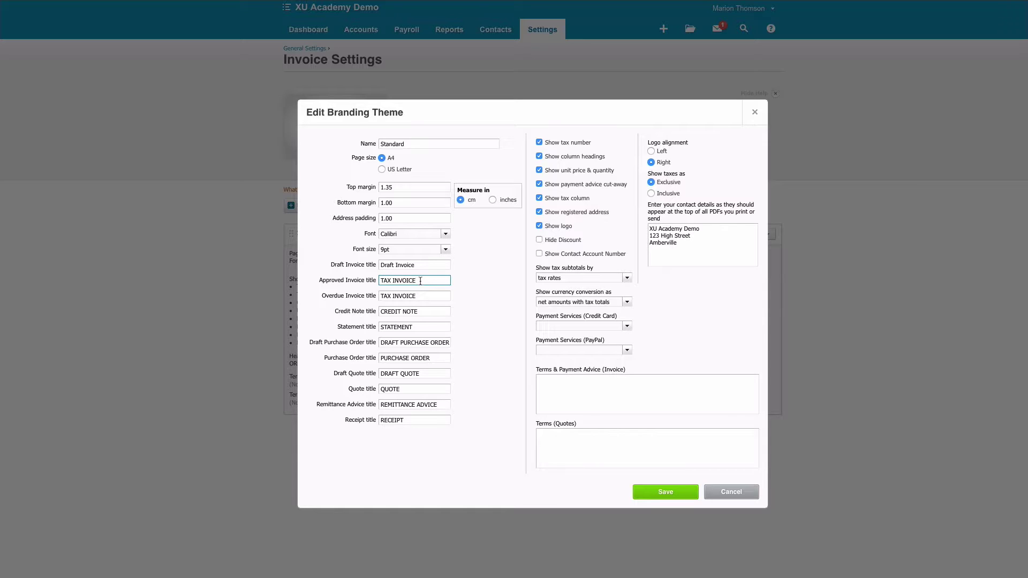
{"action": "left_click_drag", "start_coordinate": [420, 281], "coordinate": [375, 277]}
{"action": "type", "text": "Sales Invoice"}
{"action": "left_click_drag", "start_coordinate": [426, 295], "coordinate": [382, 296]}
{"action": "type", "text": "Sales Inv"}
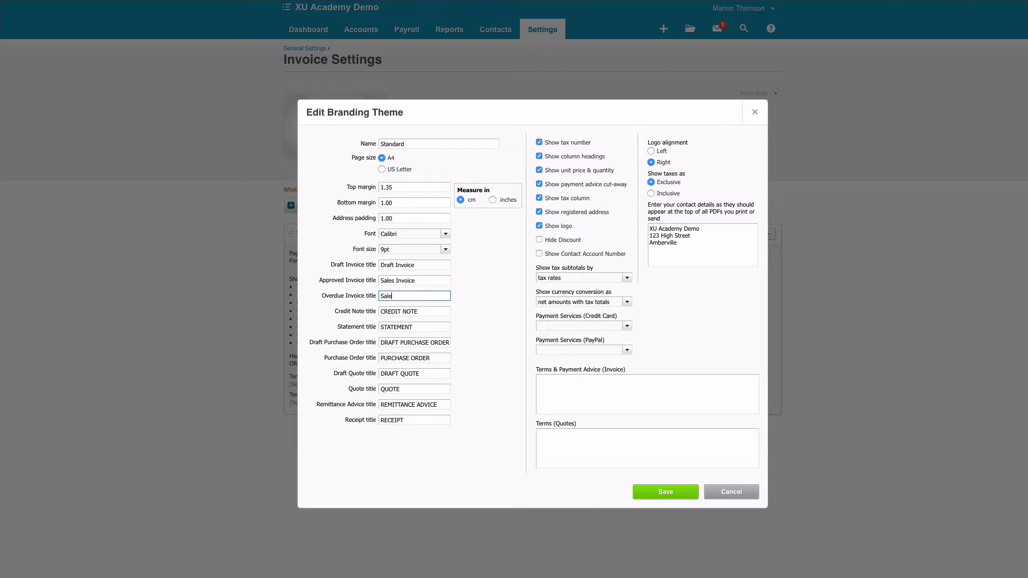
{"action": "type", "text": "oice"}
Turn off the payment advice cut-away, enter the Bank Details and thank-you terms, and save
{"action": "left_click", "coordinate": [540, 184]}
{"action": "left_click", "coordinate": [548, 383]}
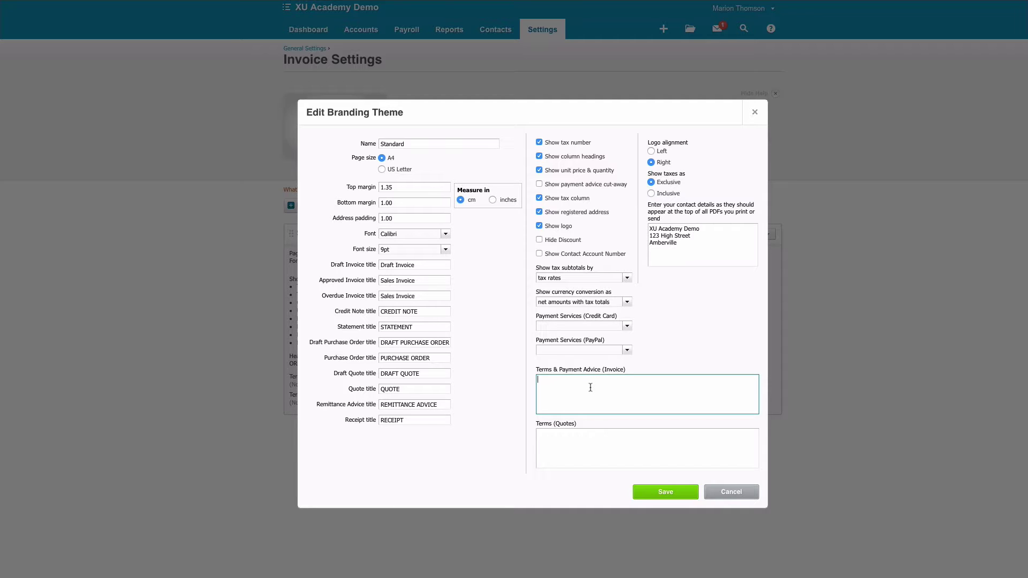
{"action": "type", "text": "Bank D"}
{"action": "type", "text": "tha"}
{"action": "type", "text": "nk you for you"}
{"action": "type", "text": "r business"}
{"action": "left_click", "coordinate": [669, 498]}
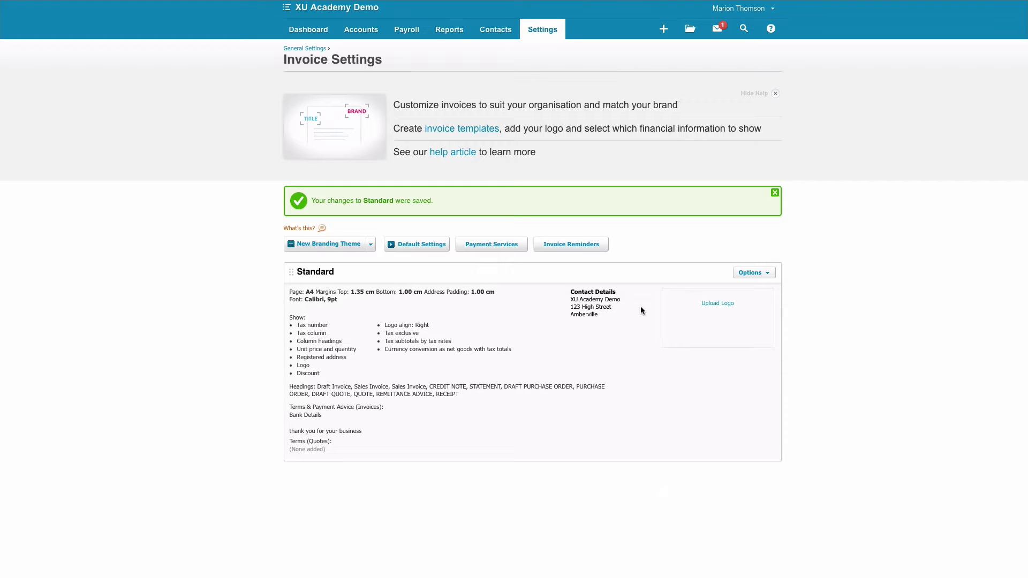
Navigate through General Settings to the organisation's Users page
{"action": "left_click", "coordinate": [544, 32]}
{"action": "left_click", "coordinate": [548, 56]}
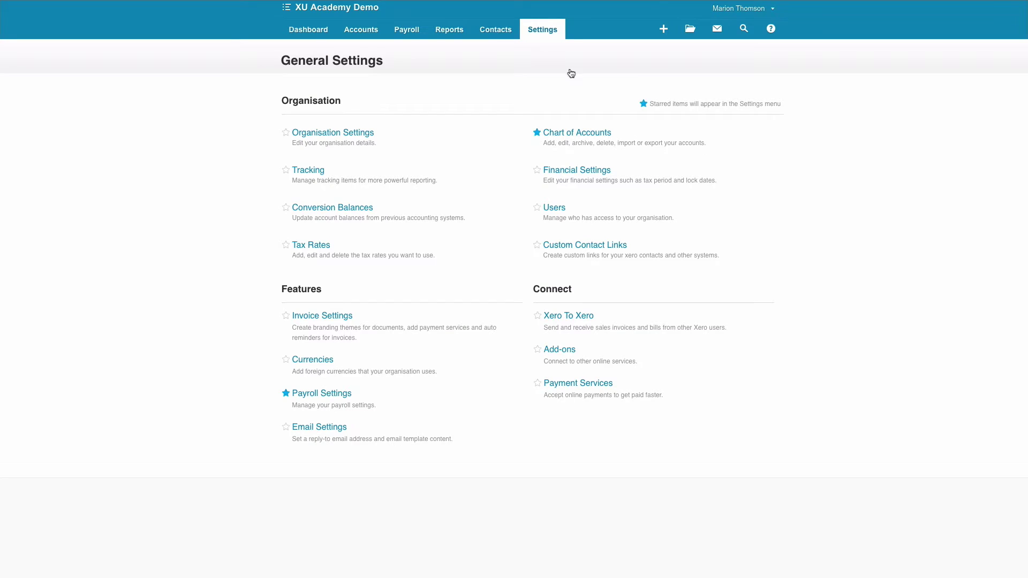
{"action": "left_click", "coordinate": [555, 209]}
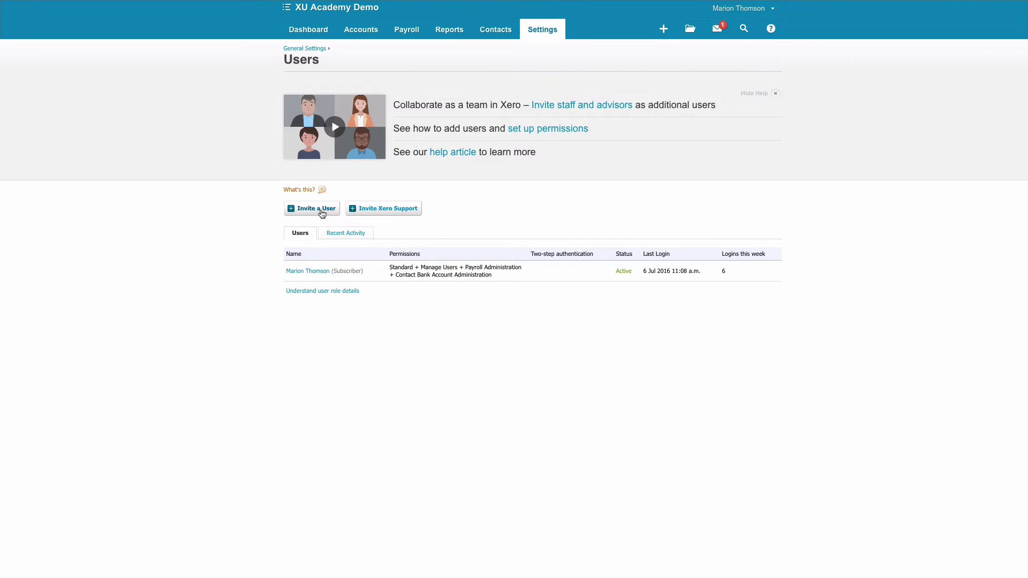
Start a user invitation, try Read Only access, then switch back to Standard
{"action": "left_click", "coordinate": [321, 212]}
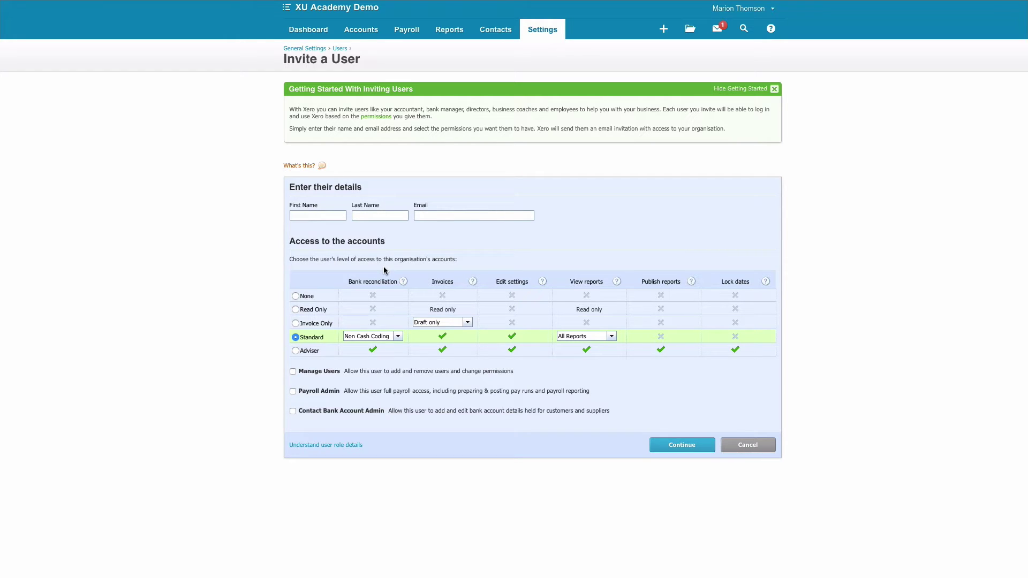
{"action": "left_click", "coordinate": [296, 309]}
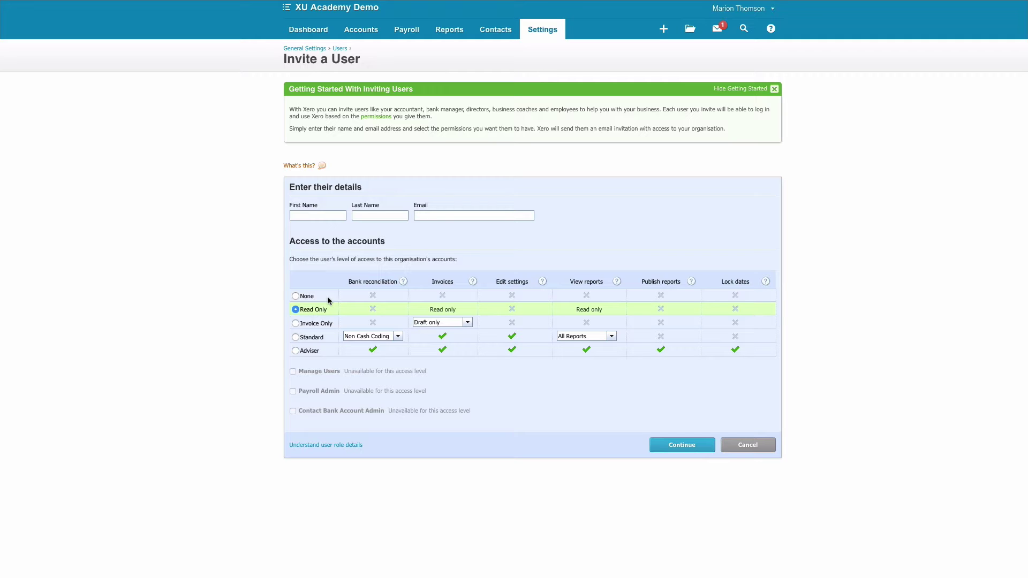
{"action": "left_click", "coordinate": [295, 338]}
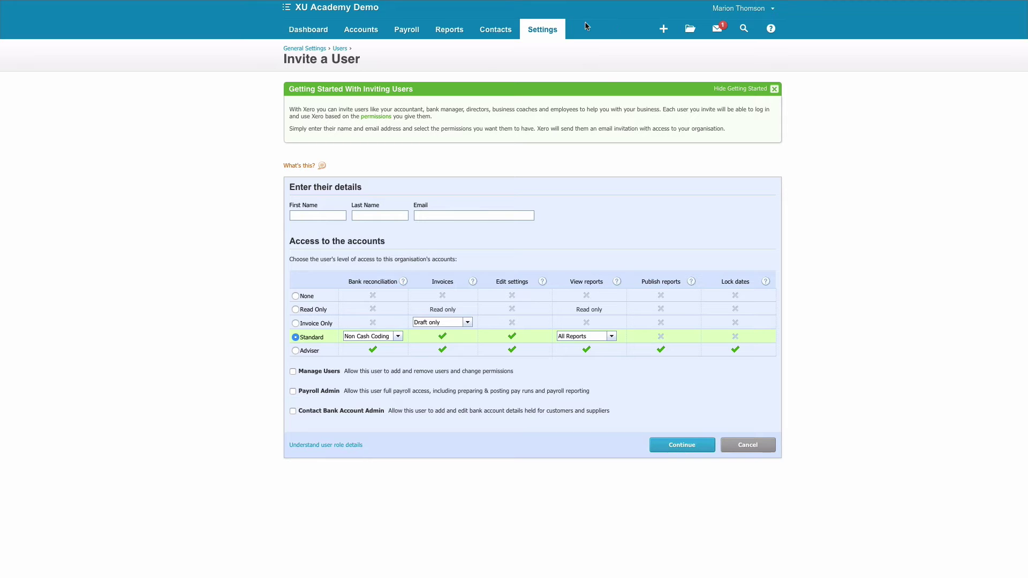
{"action": "mouse_move", "coordinate": [551, 33]}
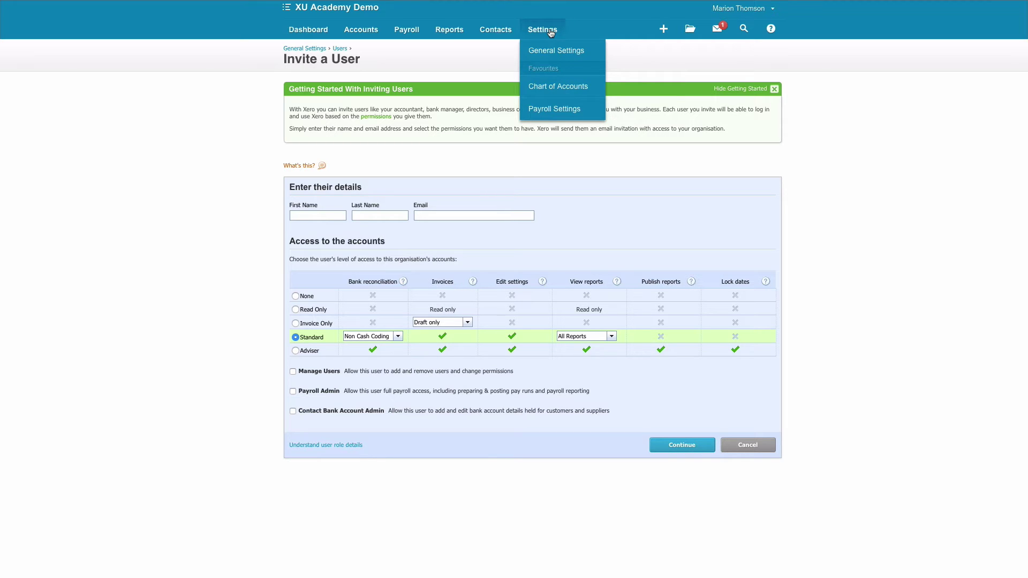
Open the Chart of Accounts and scroll through the accounts from 200 Sales onward
{"action": "left_click", "coordinate": [559, 91]}
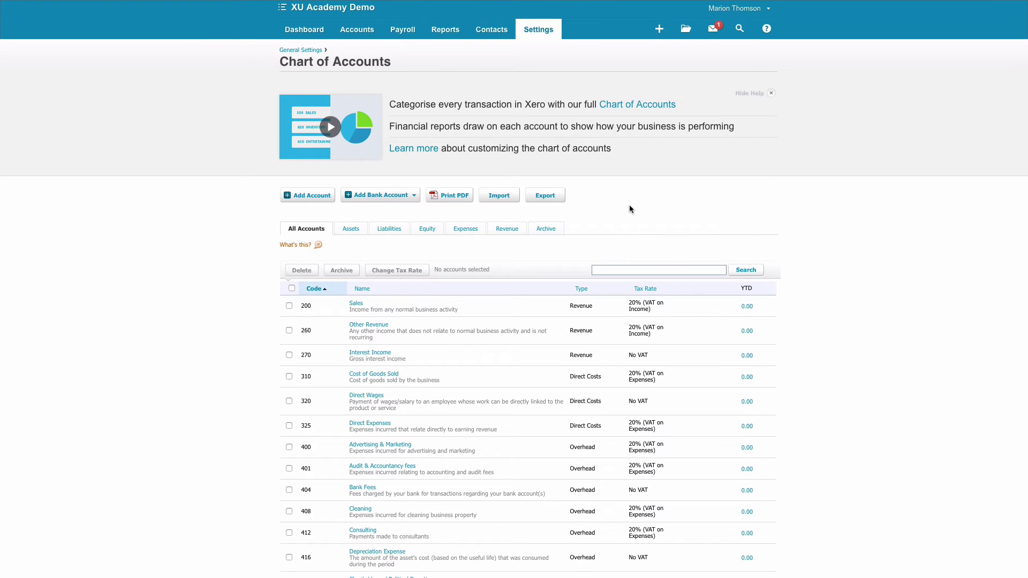
{"action": "scroll", "coordinate": [630, 209], "scroll_direction": "down", "scroll_amount": 3}
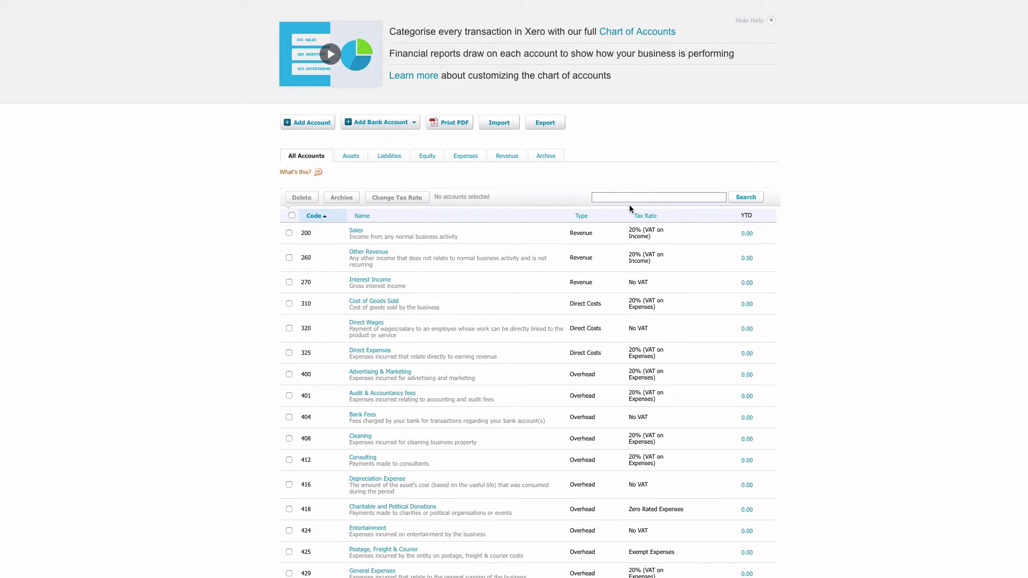
{"action": "scroll", "coordinate": [630, 209], "scroll_direction": "up", "scroll_amount": 3}
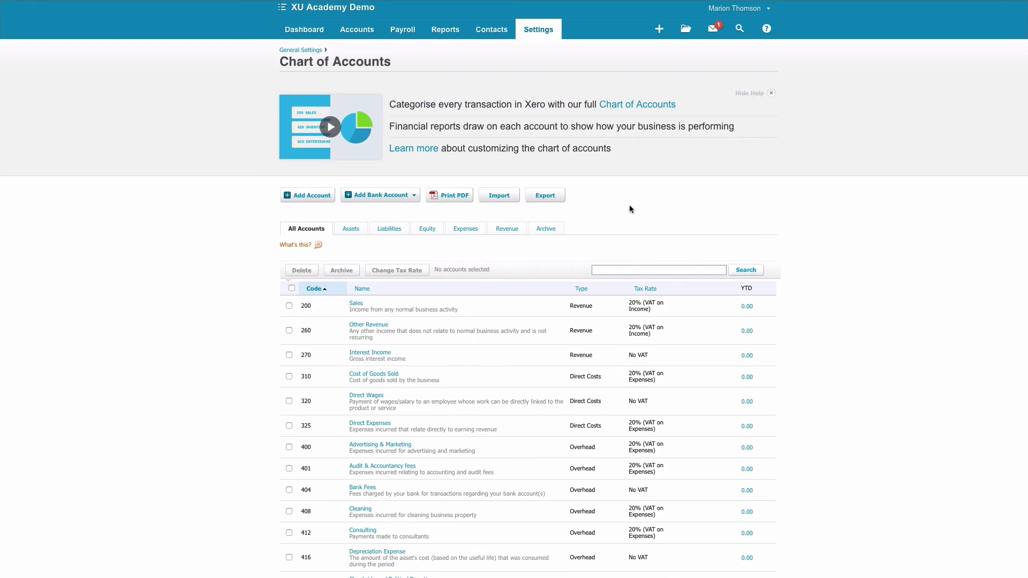
{"action": "scroll", "coordinate": [631, 208], "scroll_direction": "down", "scroll_amount": 2}
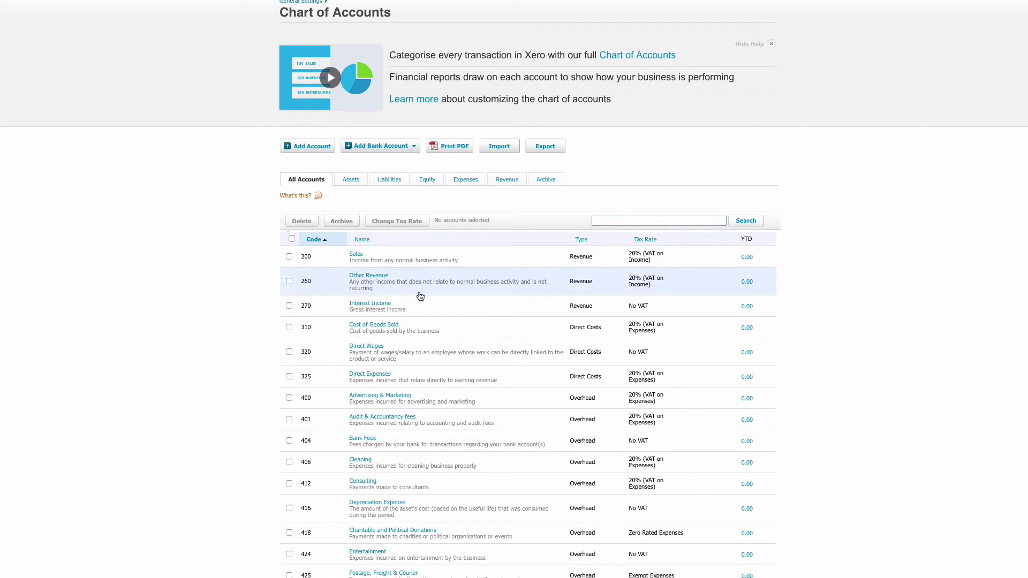
{"action": "scroll", "coordinate": [420, 297], "scroll_direction": "down", "scroll_amount": 2}
{"action": "scroll", "coordinate": [420, 296], "scroll_direction": "up", "scroll_amount": 3}
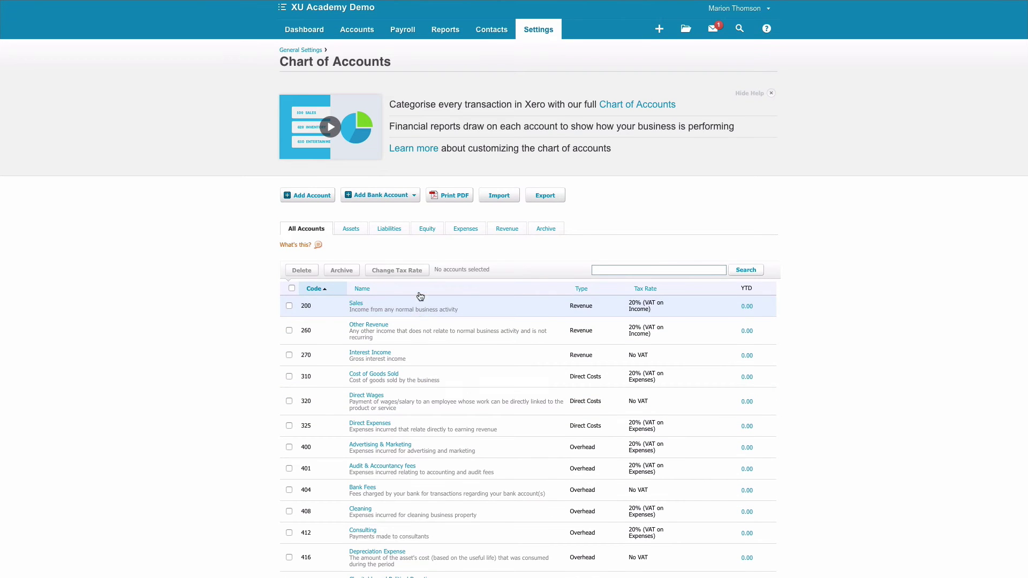
Go through General Settings to the Conversion Date page, set to June 2016
{"action": "left_click", "coordinate": [550, 33]}
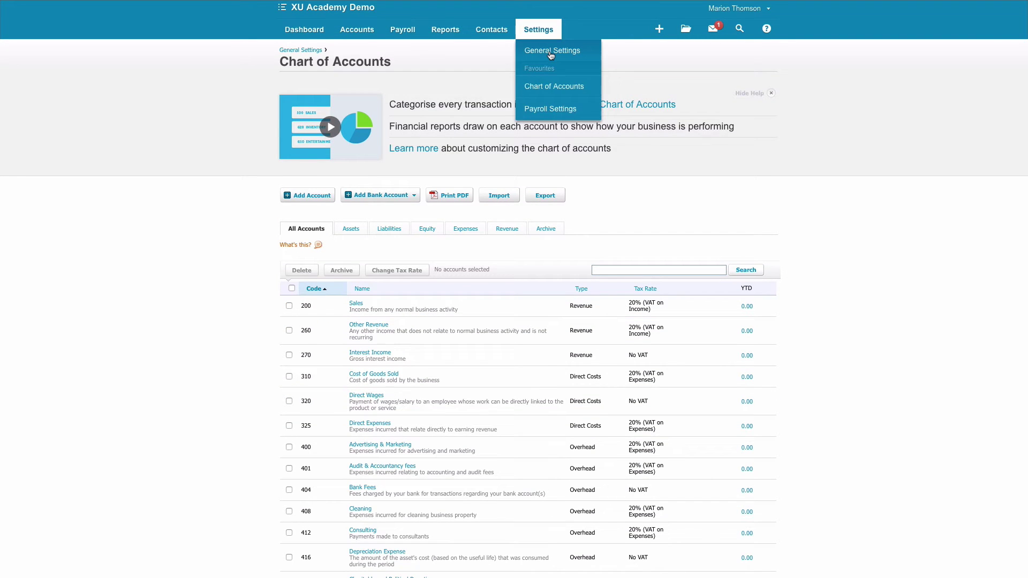
{"action": "left_click", "coordinate": [551, 51]}
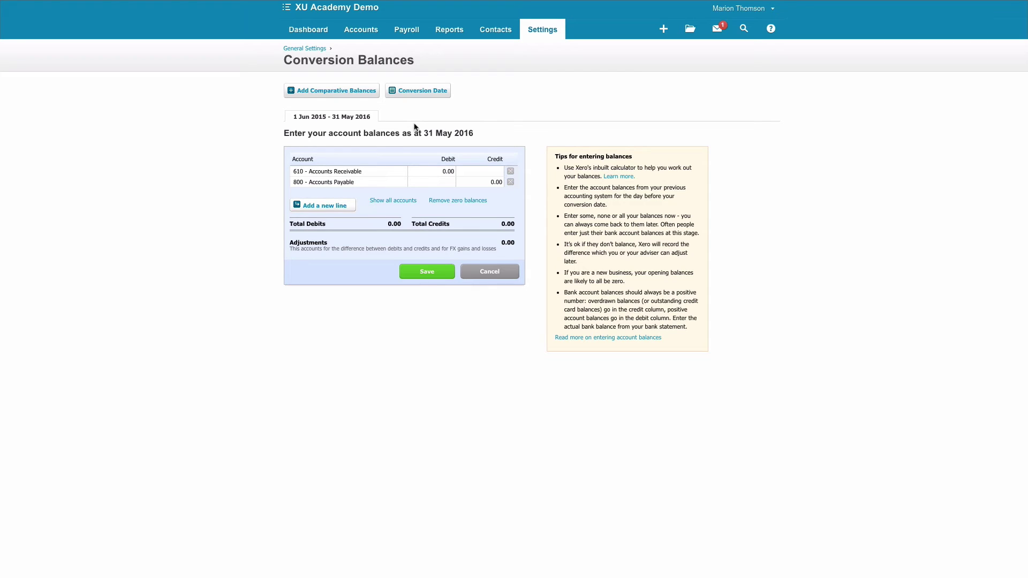
{"action": "left_click", "coordinate": [419, 94]}
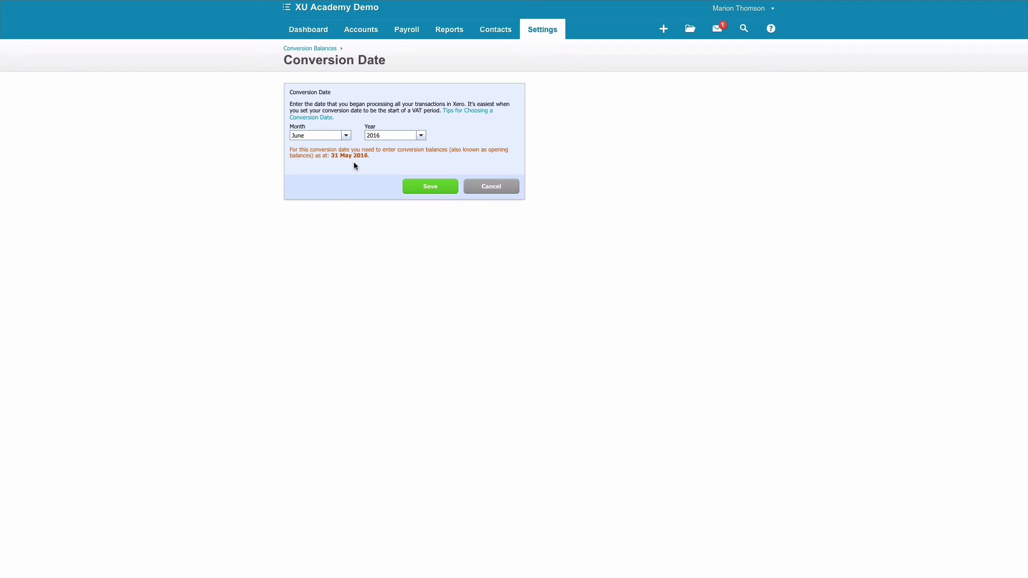
Save June 2016 as the conversion date, returning to balances as at 31 May 2016
{"action": "left_click", "coordinate": [433, 189]}
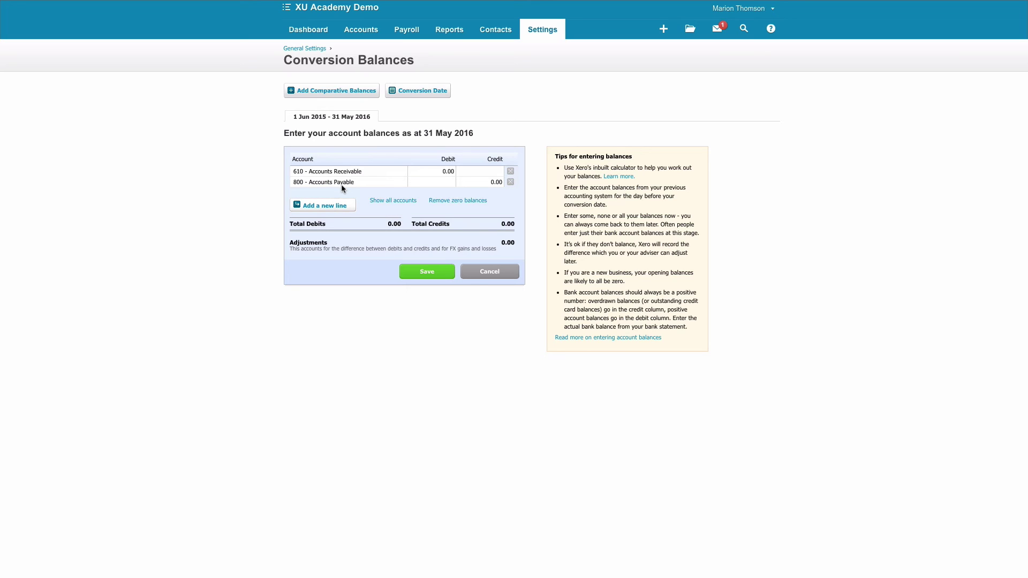
Add a new balance line, then save the 31 May 2016 conversion balances with 0.00 totals
{"action": "left_click", "coordinate": [338, 210]}
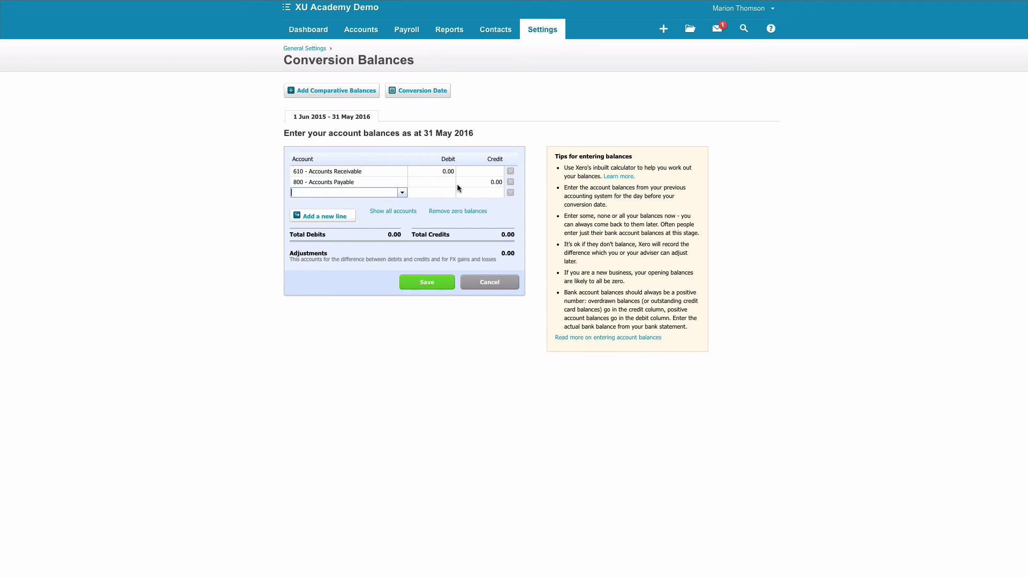
{"action": "left_click", "coordinate": [427, 284]}
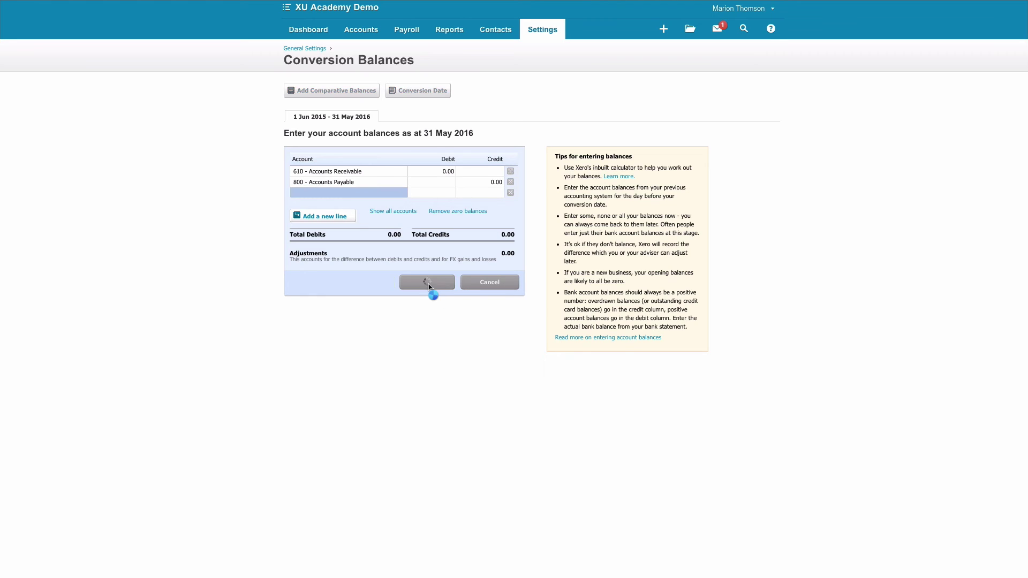